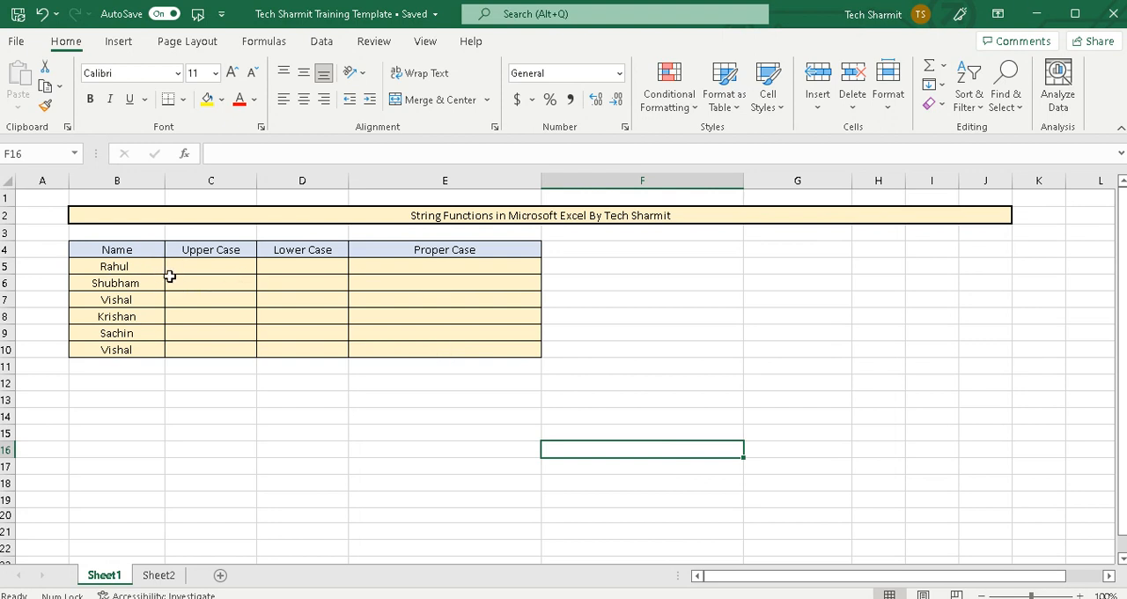
# Examine the table's Name column and the empty Upper Case, Lower Case and Proper Case columns
pyautogui.click(142, 266)
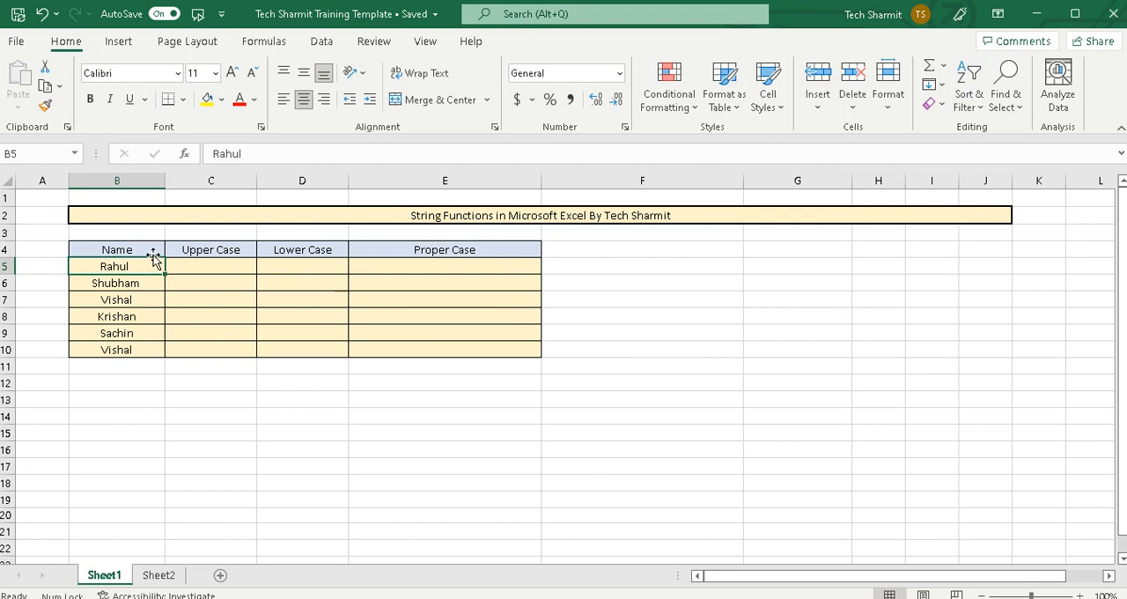
pyautogui.click(149, 248)
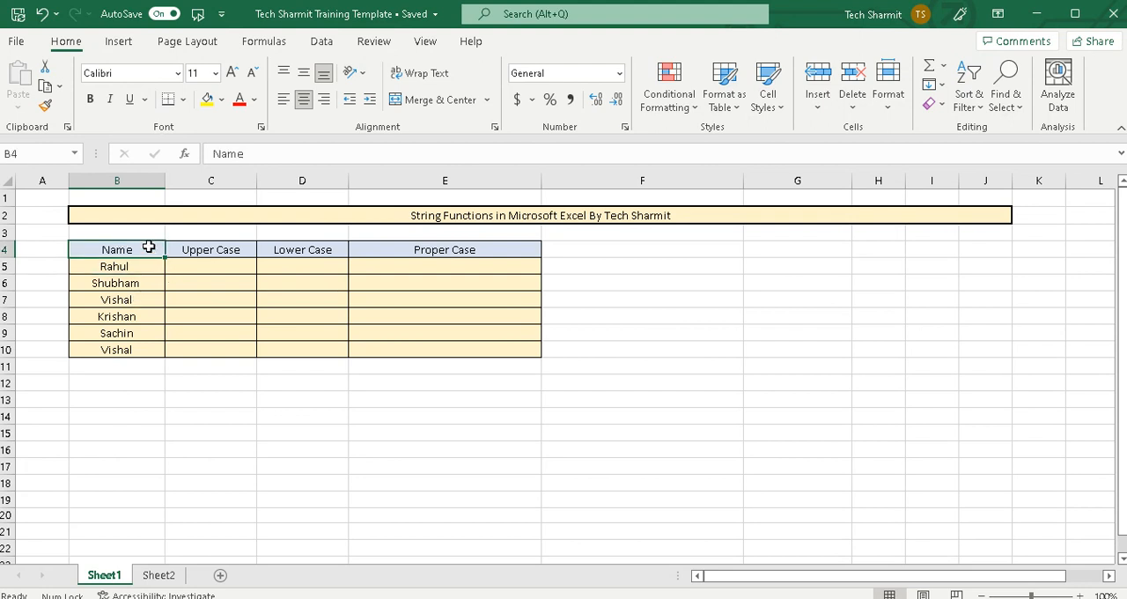
pyautogui.click(211, 247)
pyautogui.click(214, 270)
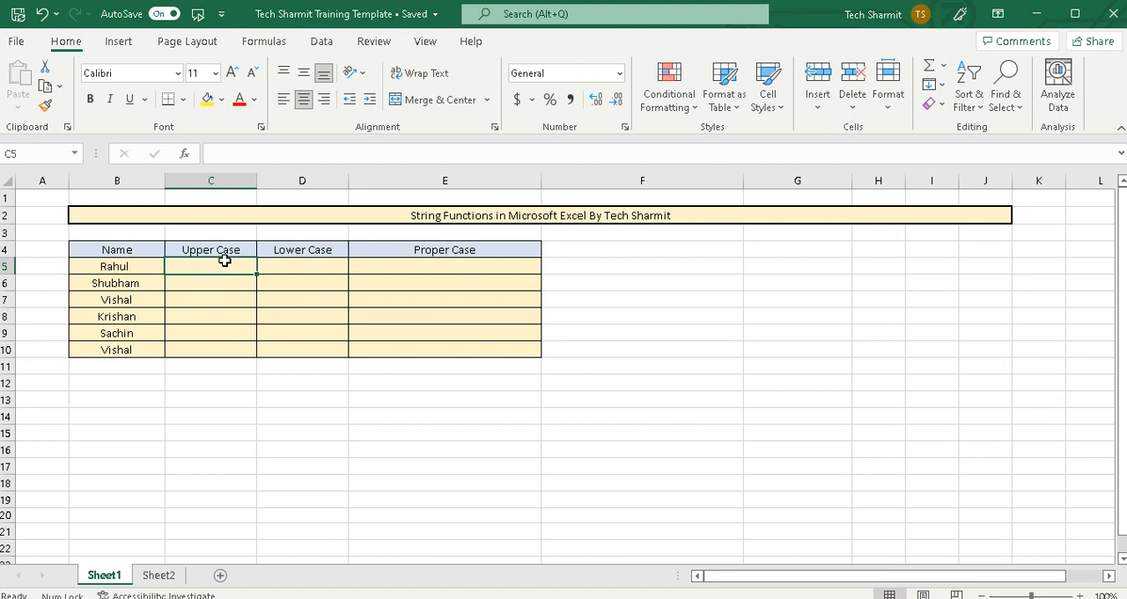
pyautogui.click(300, 245)
pyautogui.click(306, 267)
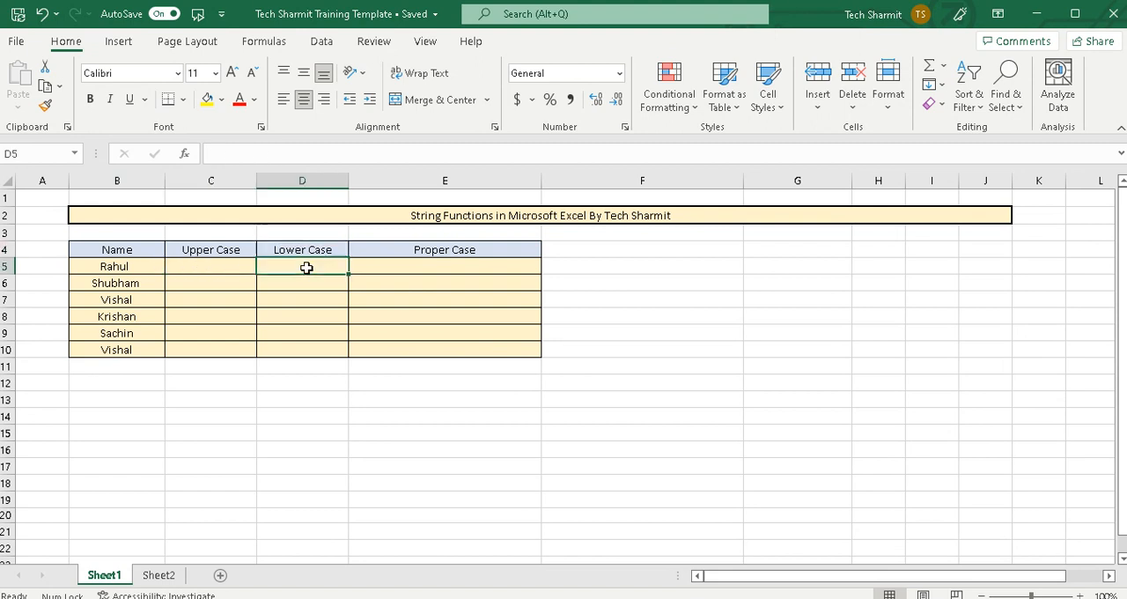
pyautogui.click(408, 266)
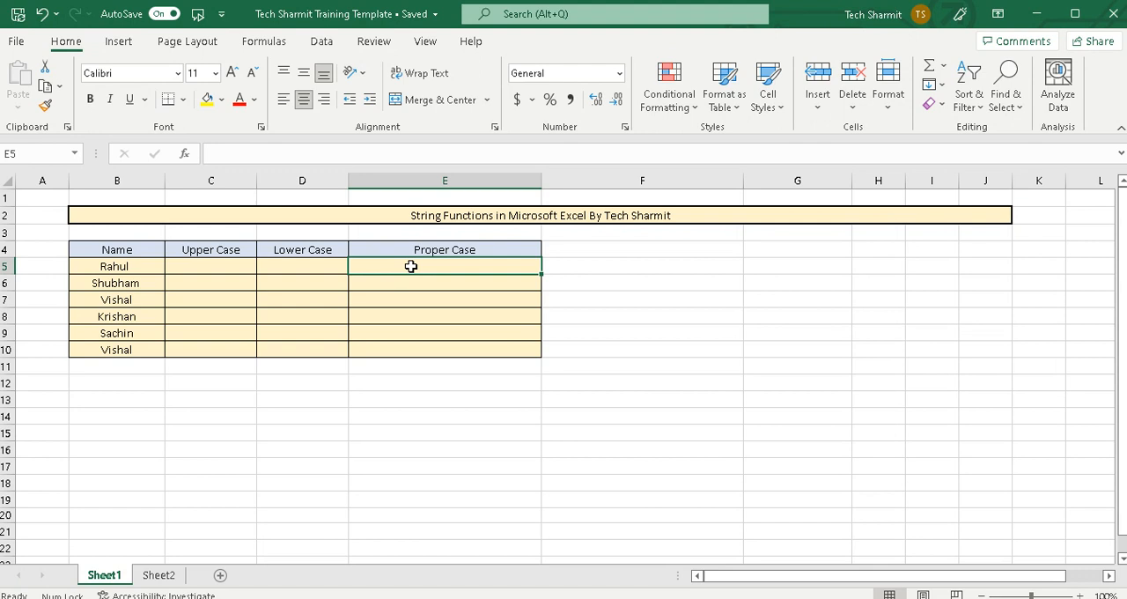
pyautogui.click(193, 268)
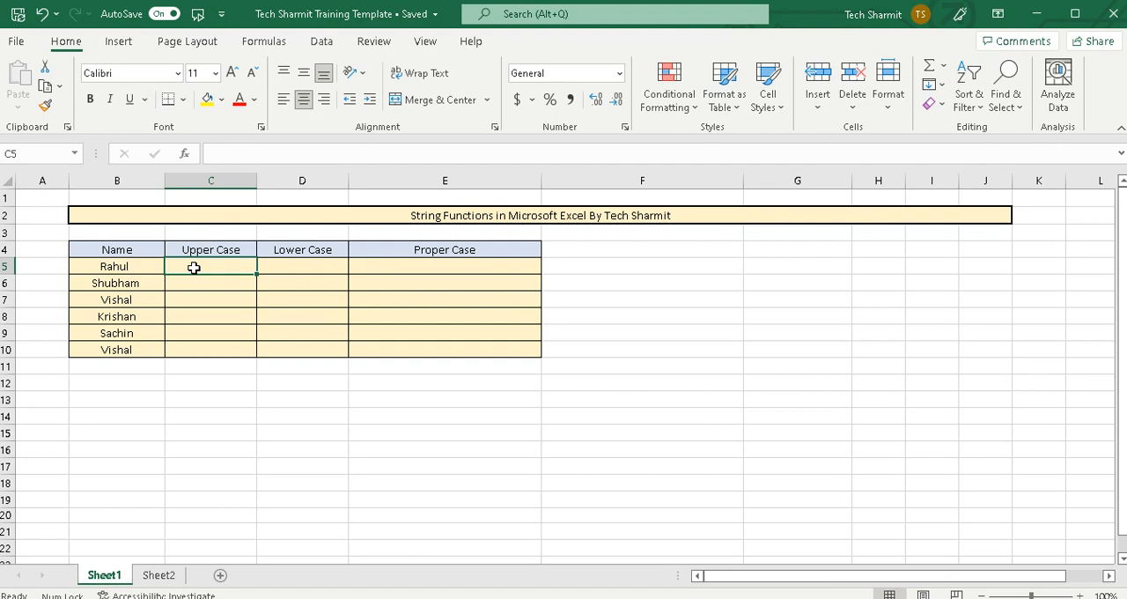
pyautogui.click(126, 267)
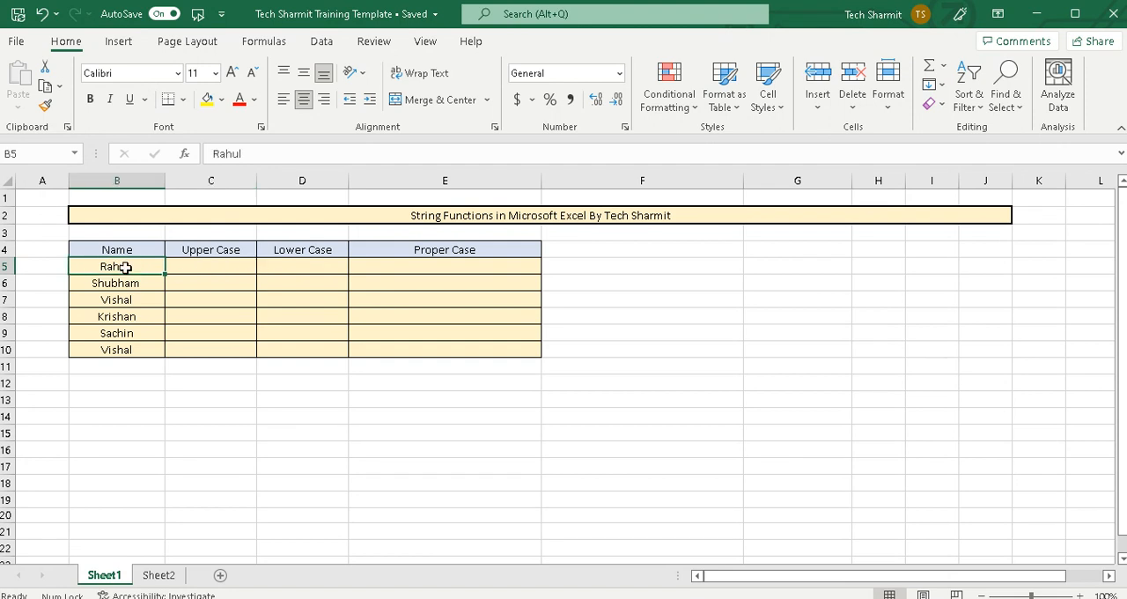
# Enter the formula =UPPER(B5) in cell C5 to convert the first name to upper case
pyautogui.click(197, 272)
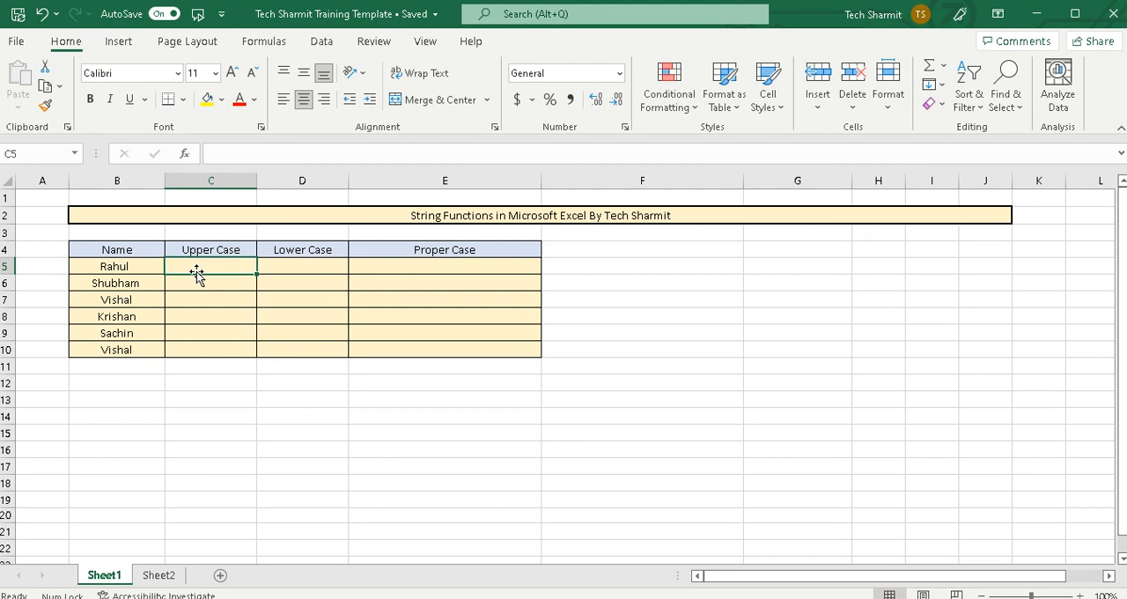
pyautogui.write('=')
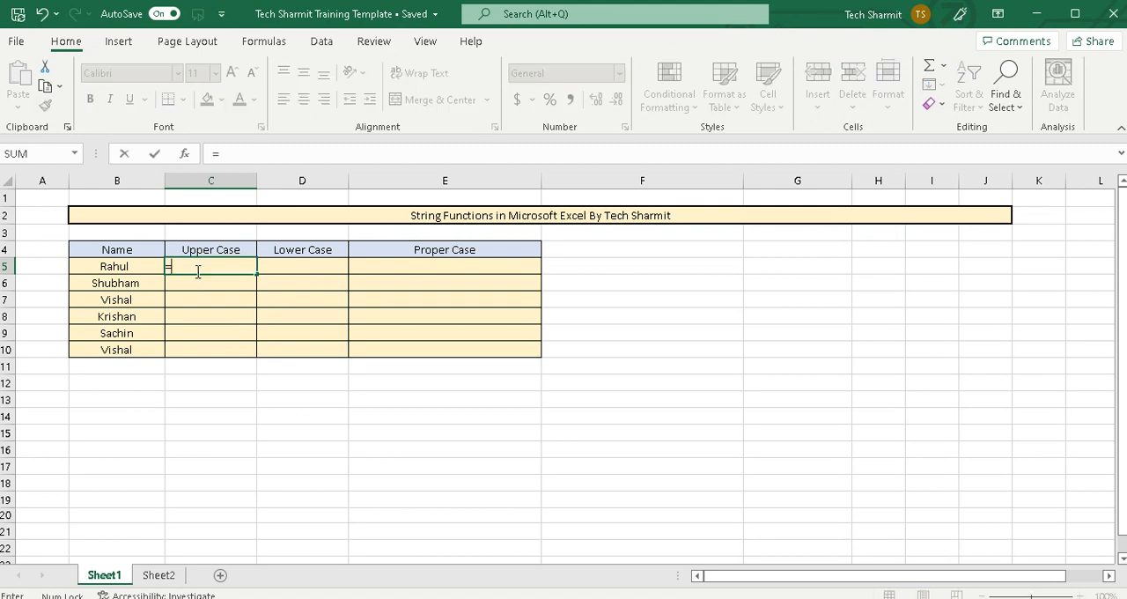
pyautogui.write('Upper(')
pyautogui.click(127, 268)
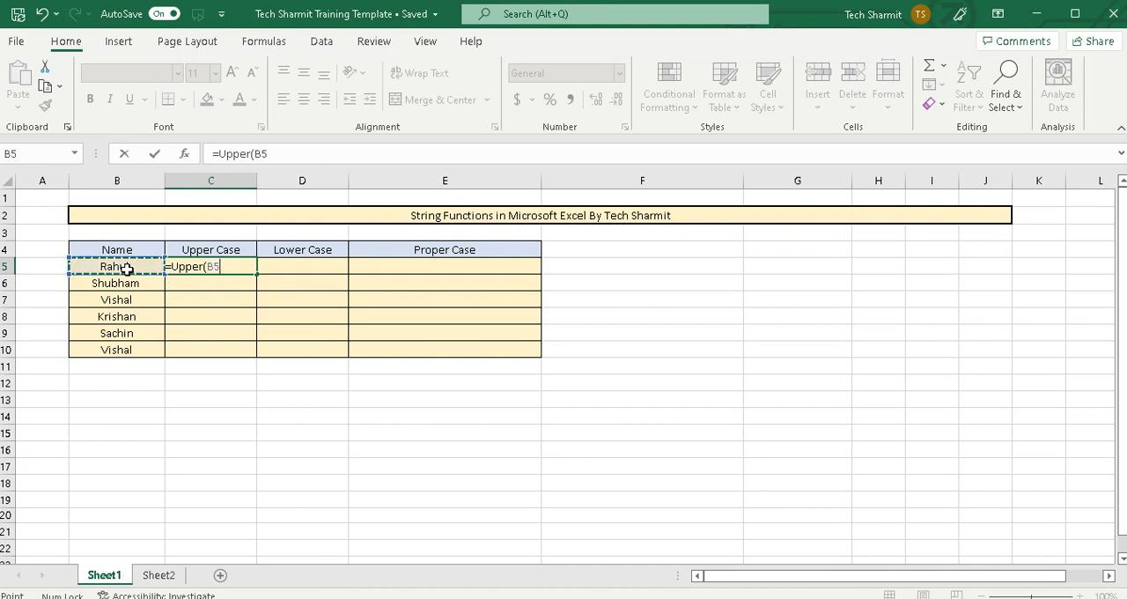
pyautogui.write(')')
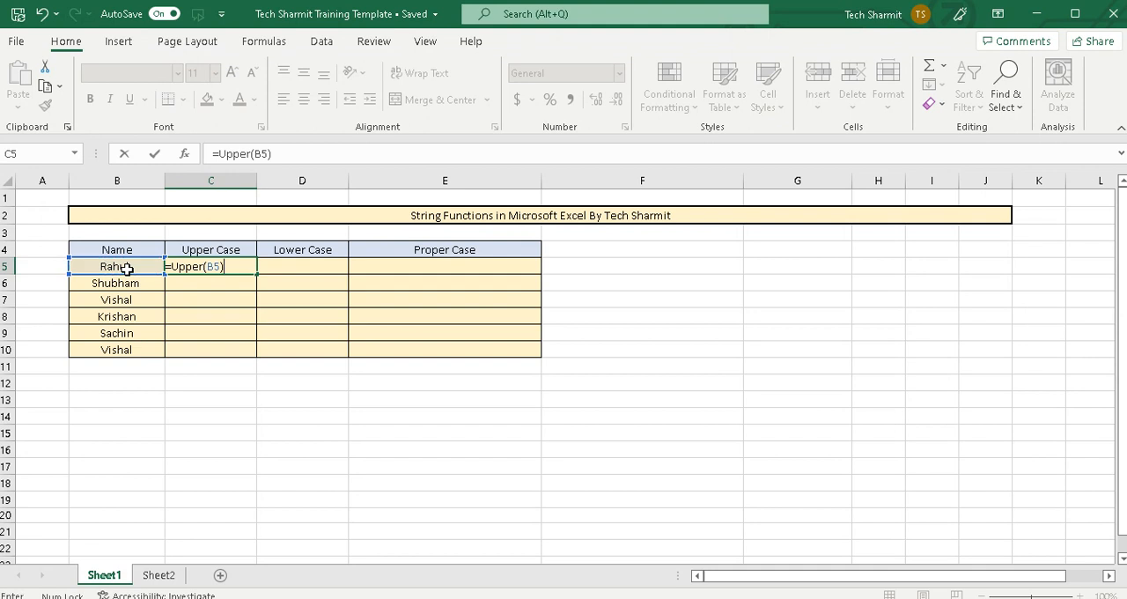
pyautogui.press('Return')
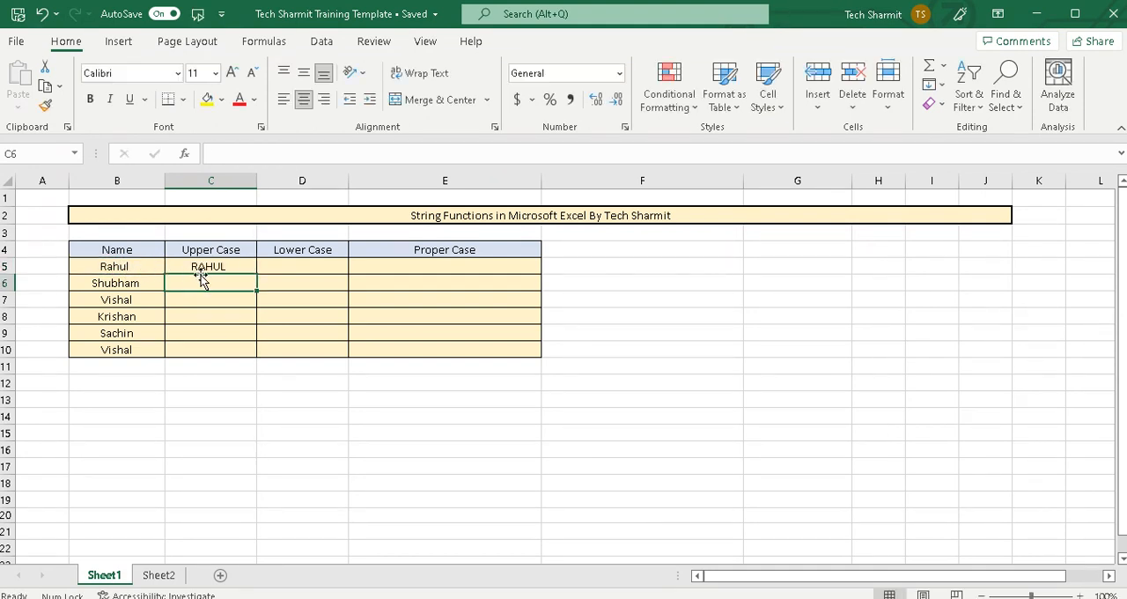
# Fill the UPPER formula from C5 down through C10 and check it against the original names
pyautogui.click(139, 267)
pyautogui.click(200, 267)
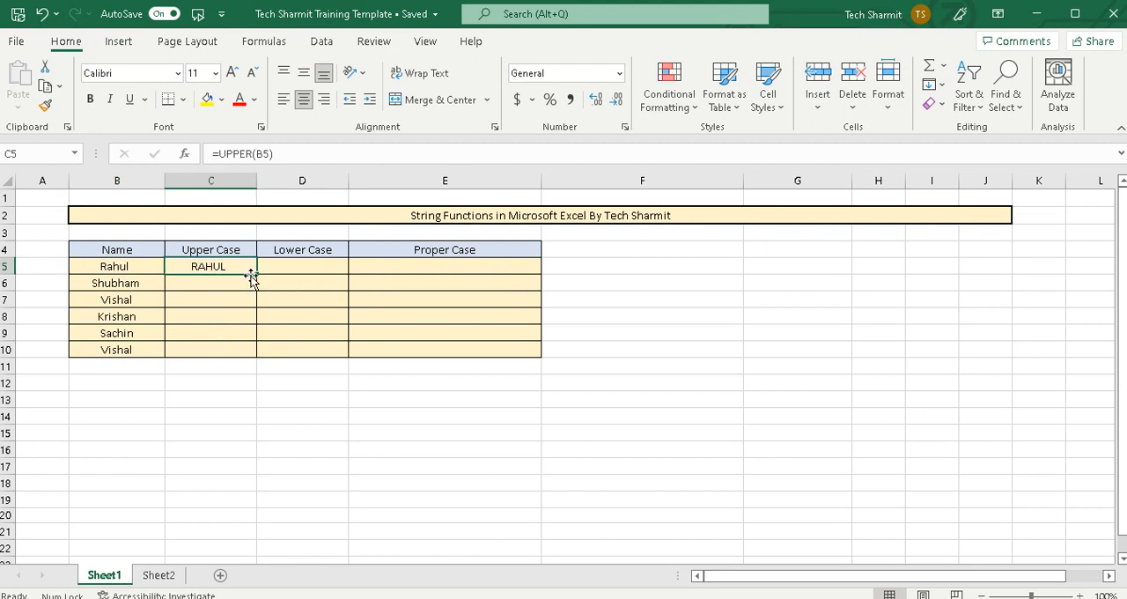
pyautogui.moveTo(259, 276); pyautogui.dragTo(259, 354)
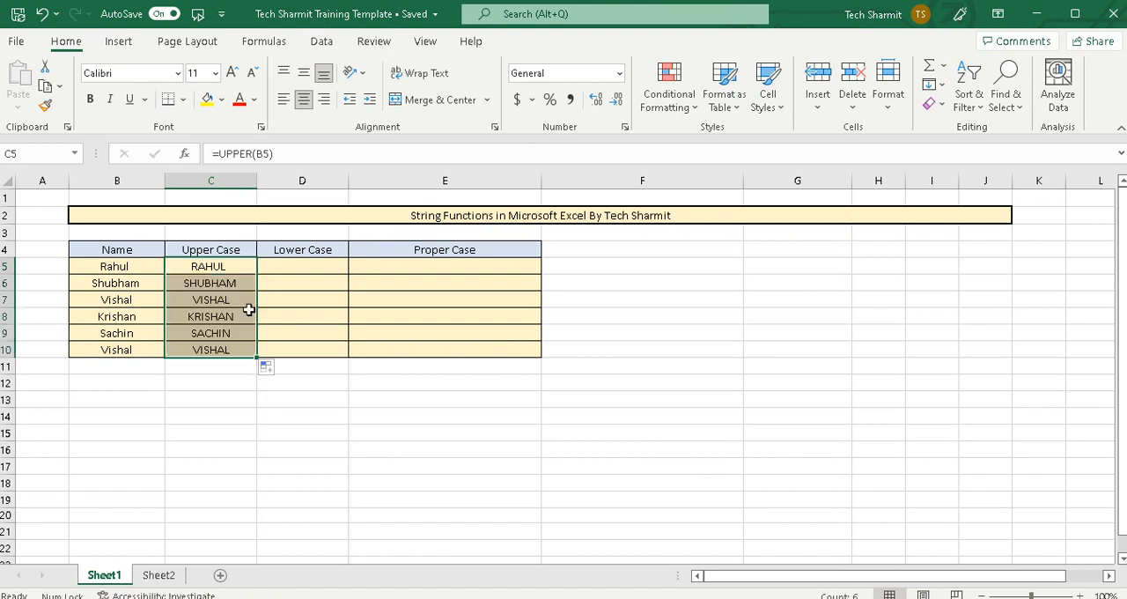
pyautogui.click(178, 279)
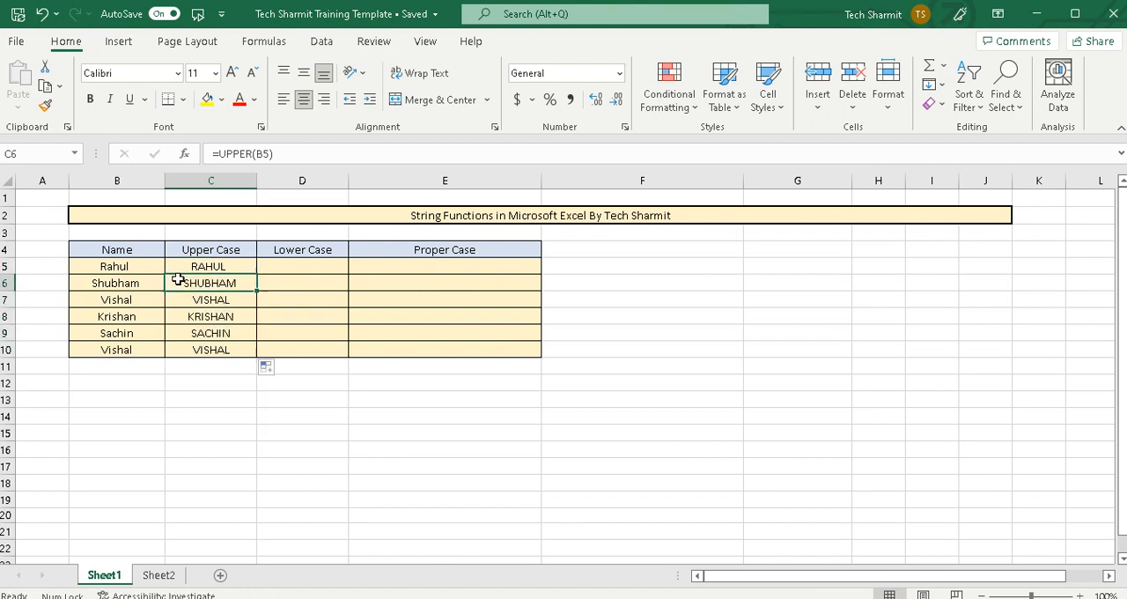
pyautogui.click(141, 283)
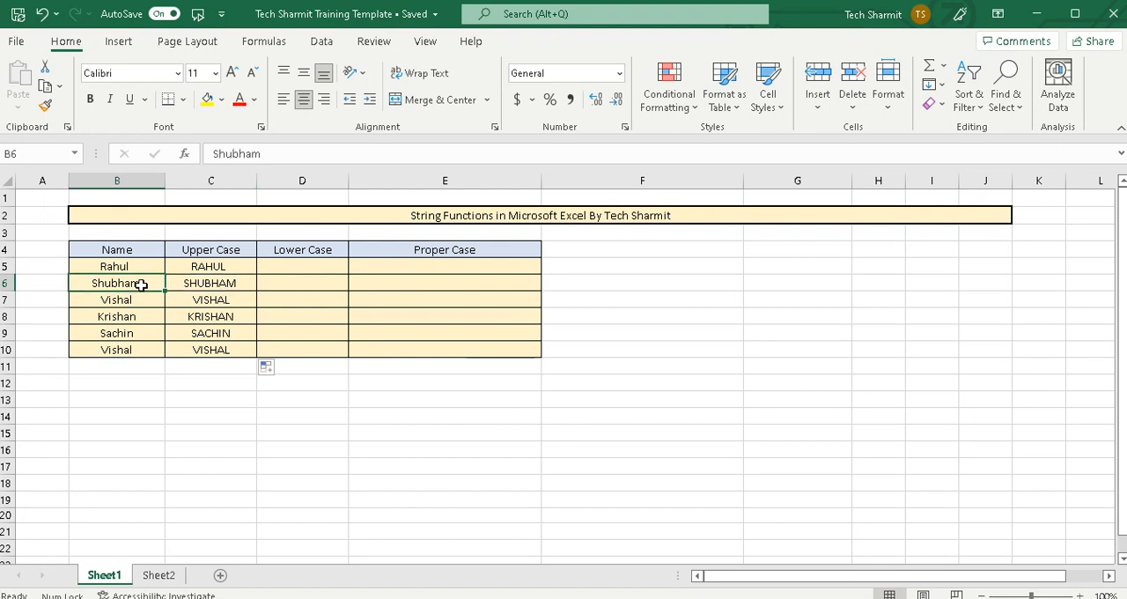
pyautogui.click(210, 300)
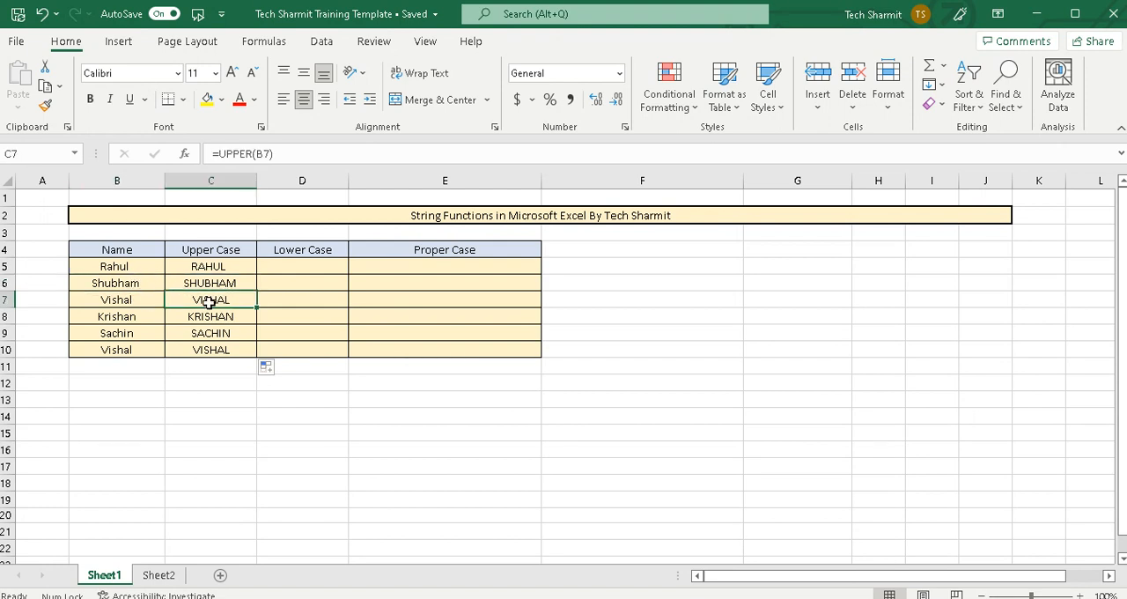
# Enter the formula =LOWER(B5) in cell D5 to convert the first name to lower case
pyautogui.click(296, 276)
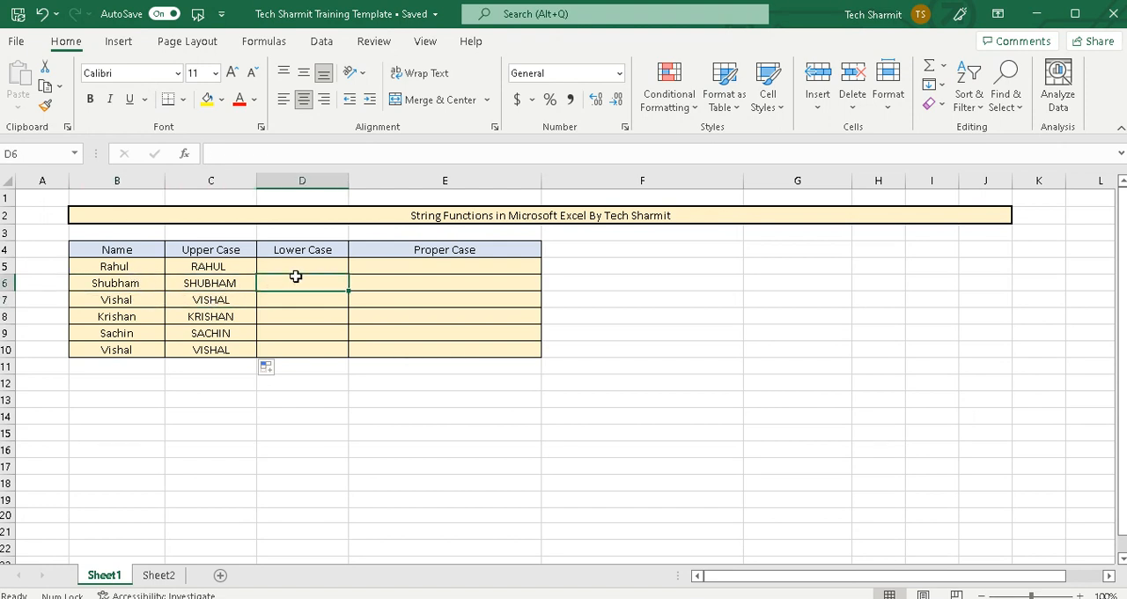
pyautogui.click(287, 262)
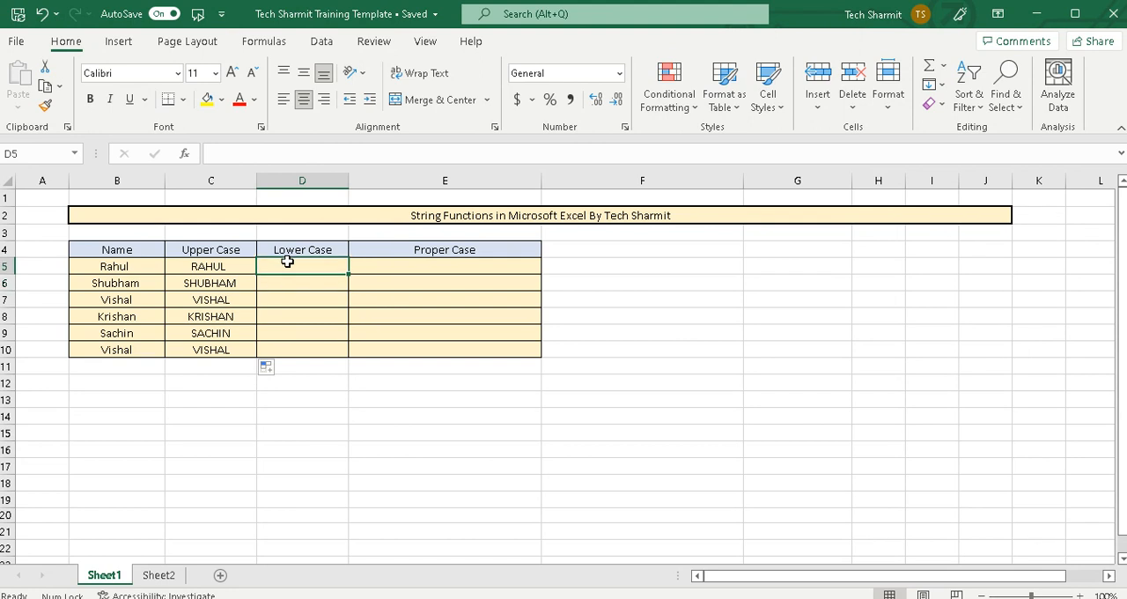
pyautogui.write('=')
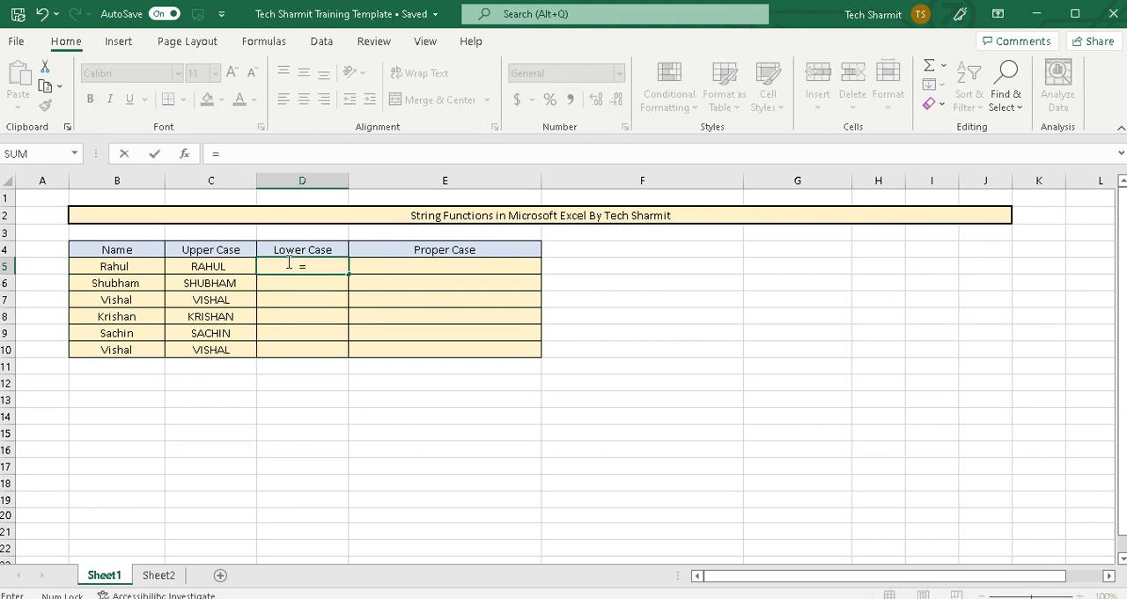
pyautogui.write('Lower(')
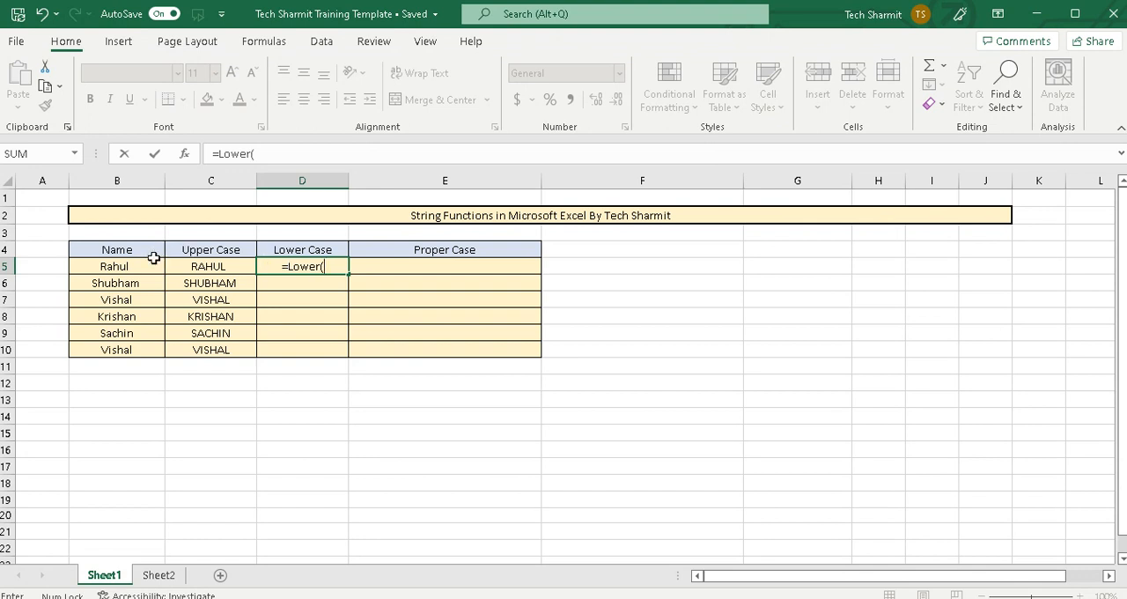
pyautogui.click(126, 268)
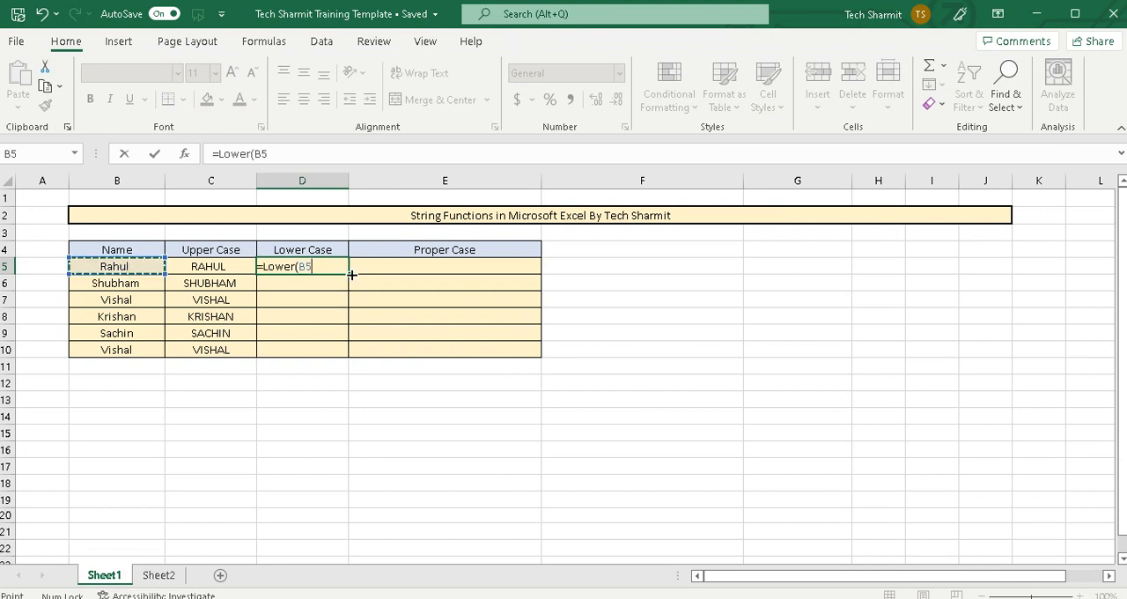
pyautogui.write(')')
pyautogui.press('Return')
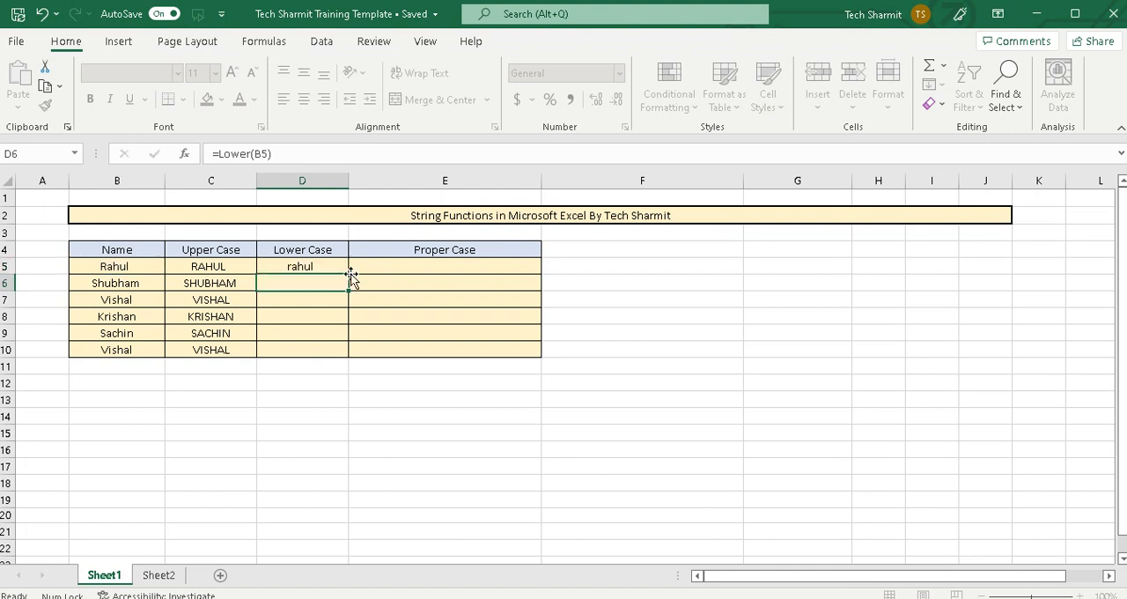
# Compare the first row's original, upper-case and lower-case entries, and fill the LOWER formula from D5 down through D10
pyautogui.click(152, 266)
pyautogui.click(219, 268)
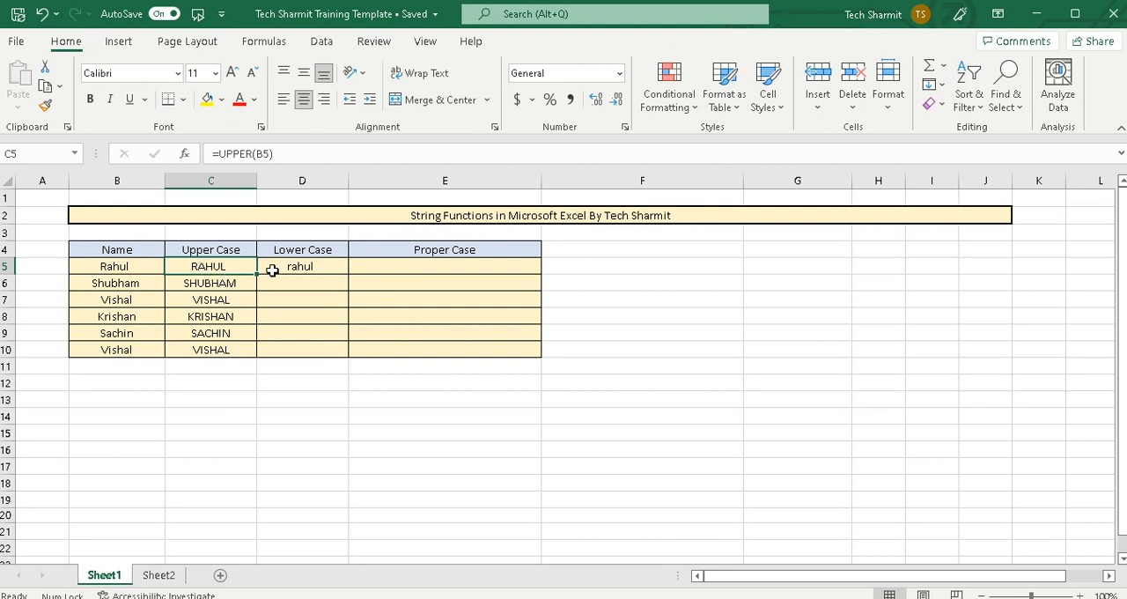
pyautogui.click(300, 269)
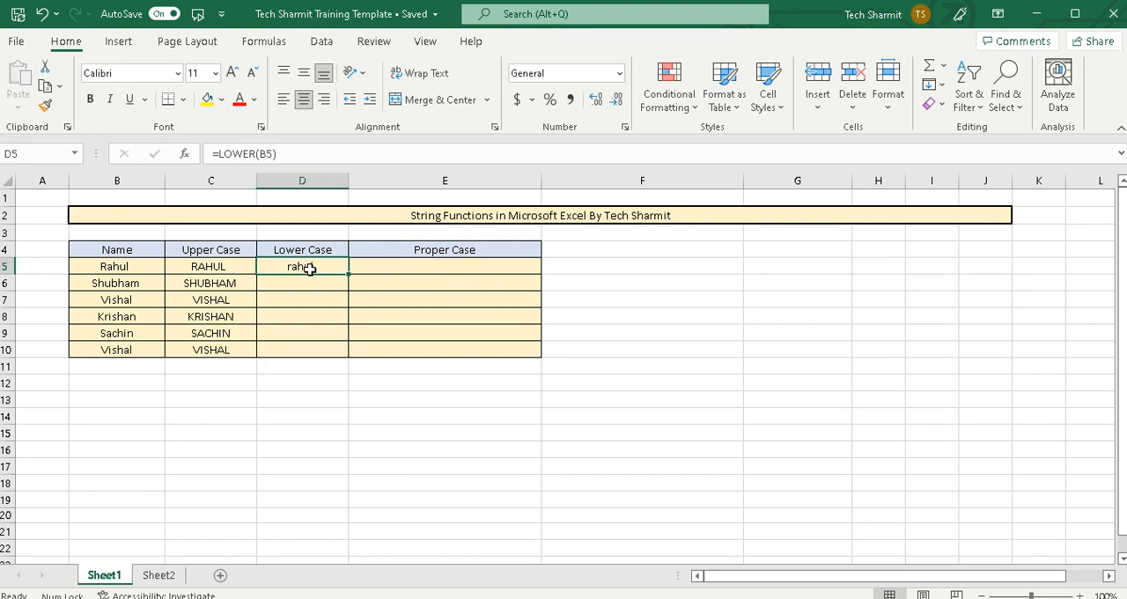
pyautogui.click(119, 269)
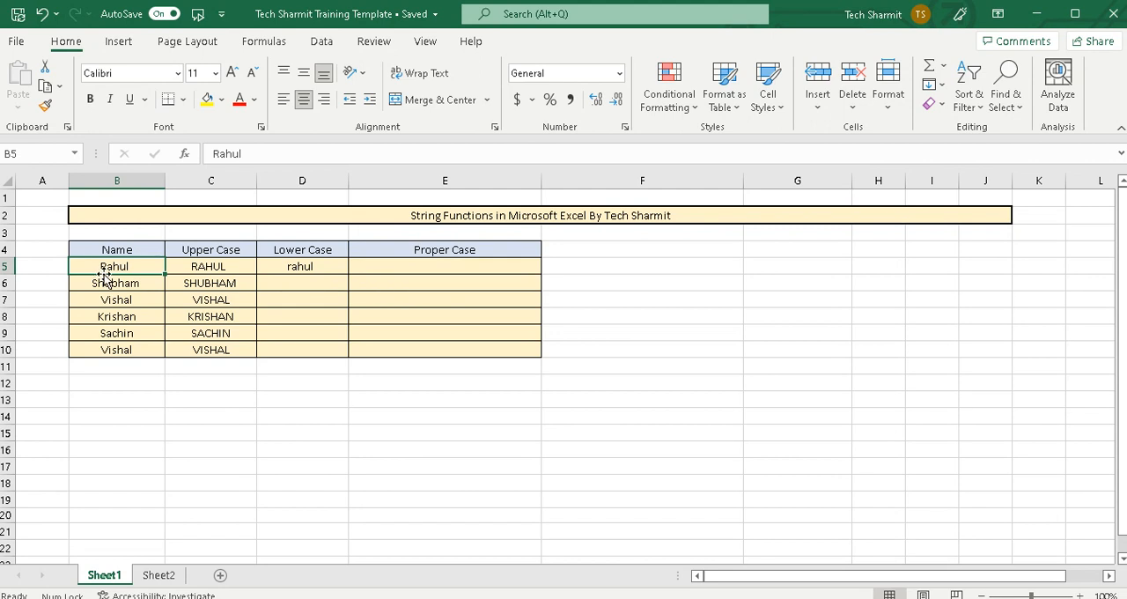
pyautogui.click(307, 269)
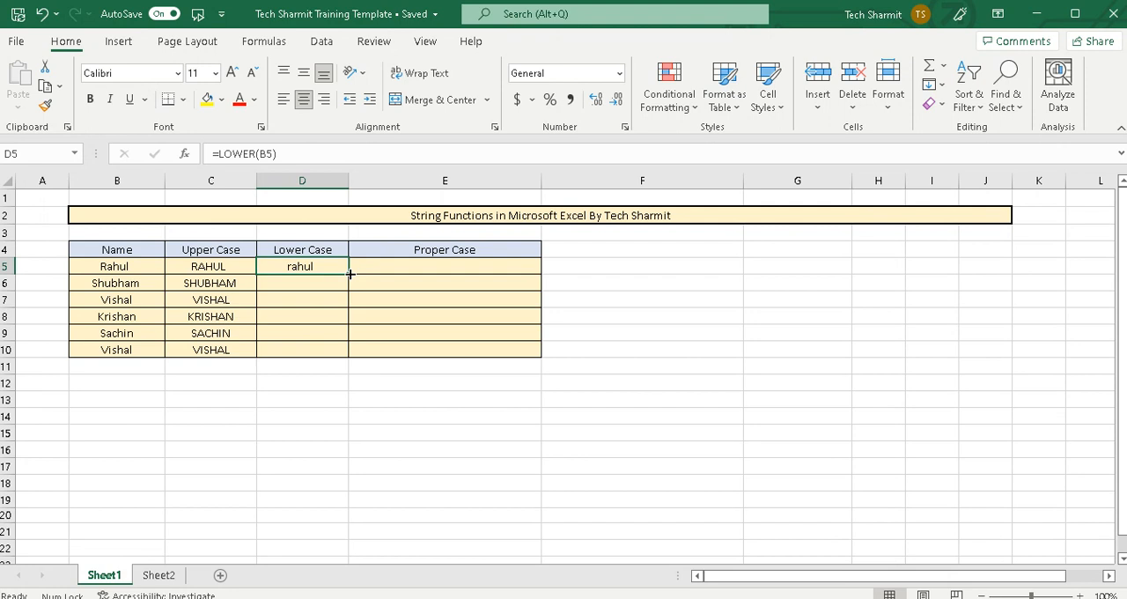
pyautogui.doubleClick(349, 274)
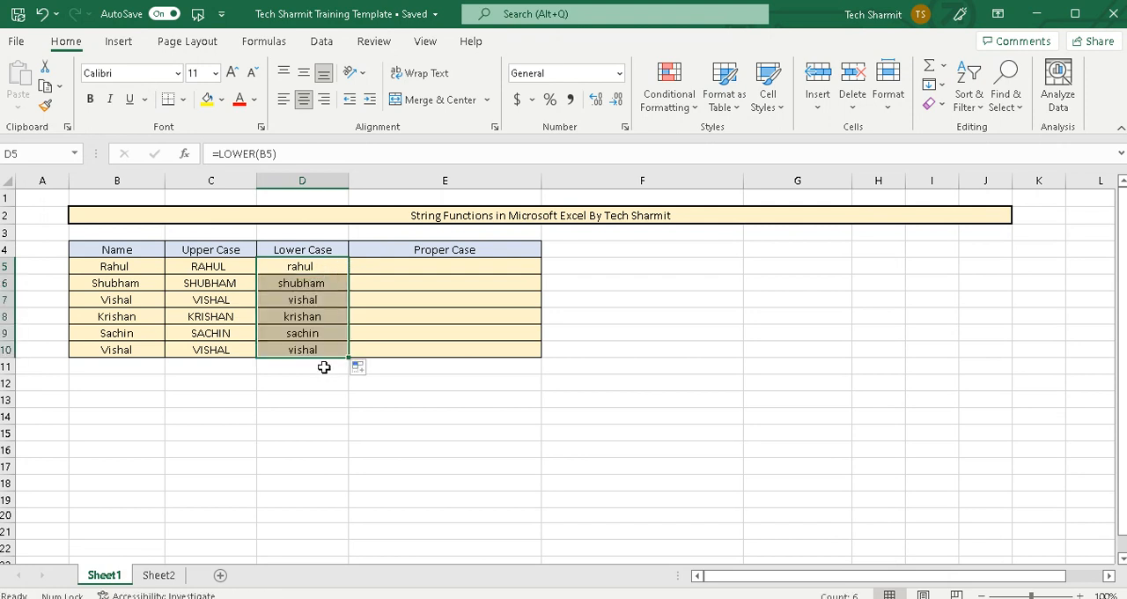
# Enter the formula =PROPER(D5) in cell E5 to convert the first lower-case name to proper case
pyautogui.click(498, 305)
pyautogui.click(452, 267)
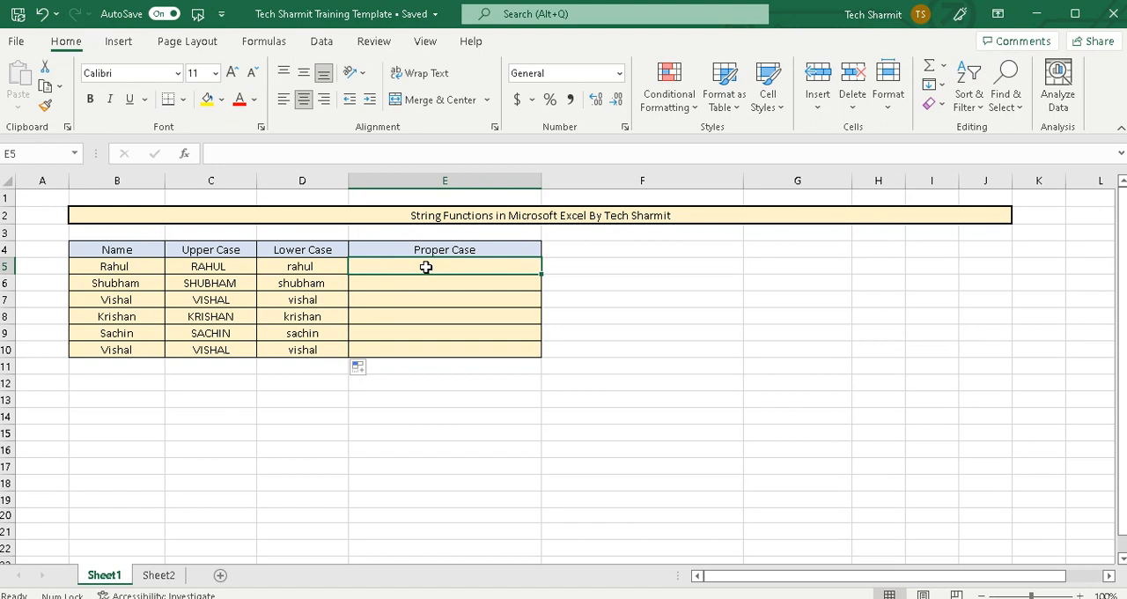
pyautogui.write('=Pr')
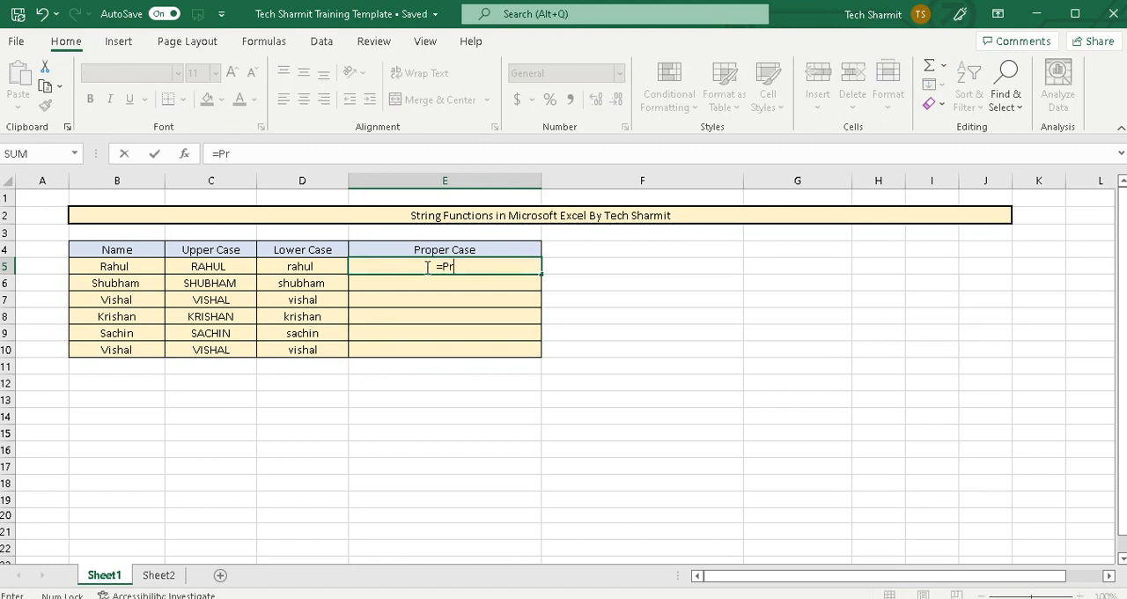
pyautogui.write('oper(')
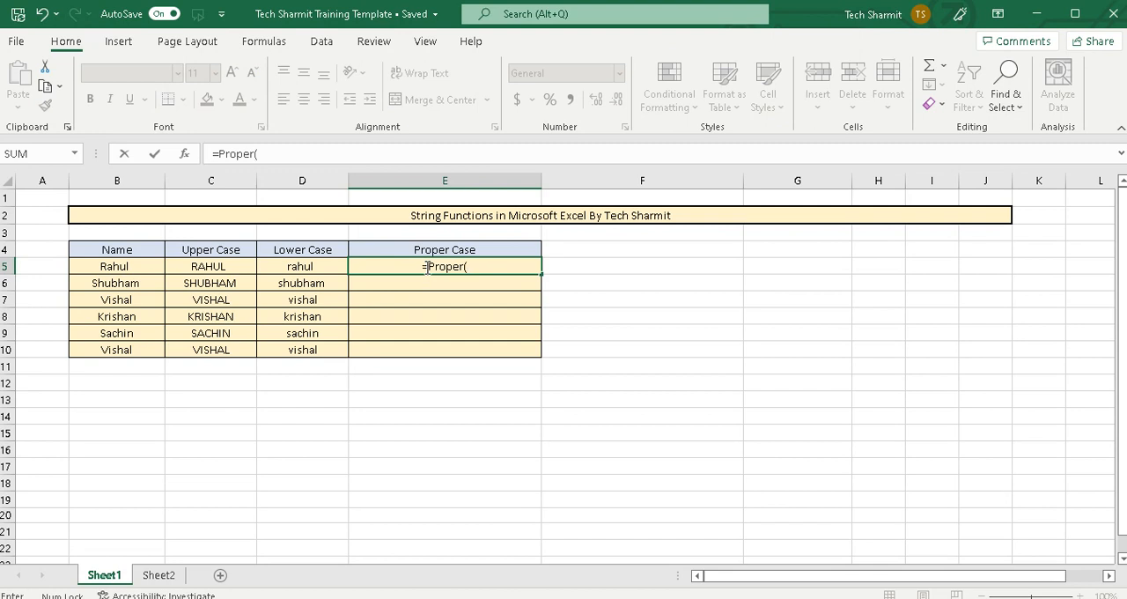
pyautogui.click(325, 270)
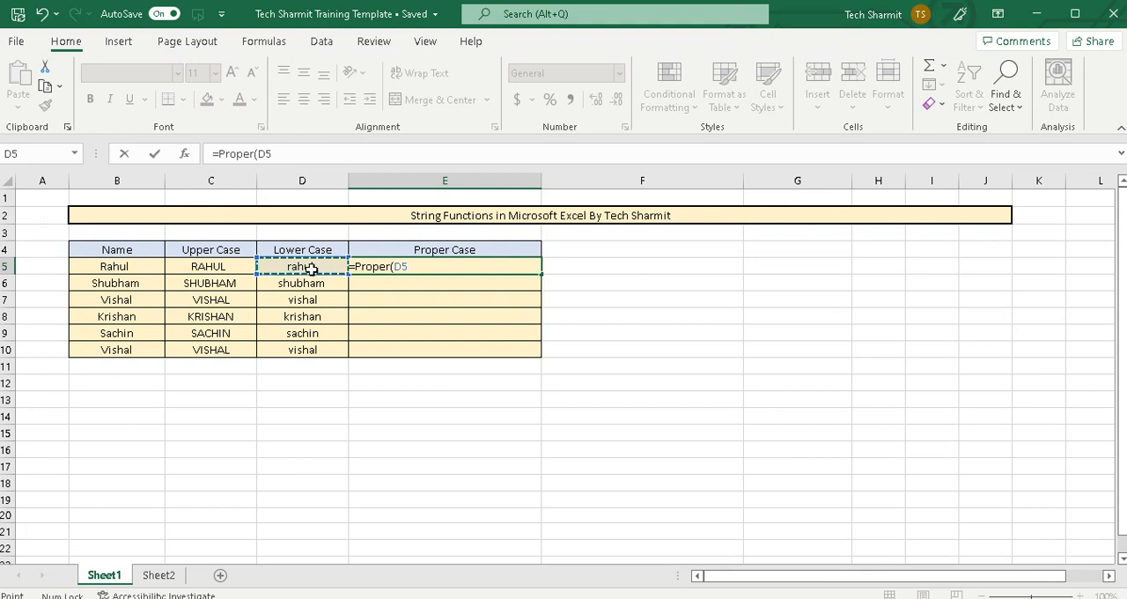
pyautogui.write(')')
pyautogui.press('Return')
# Fill the PROPER formula from E5 down through E10 to complete the Proper Case column
pyautogui.click(443, 267)
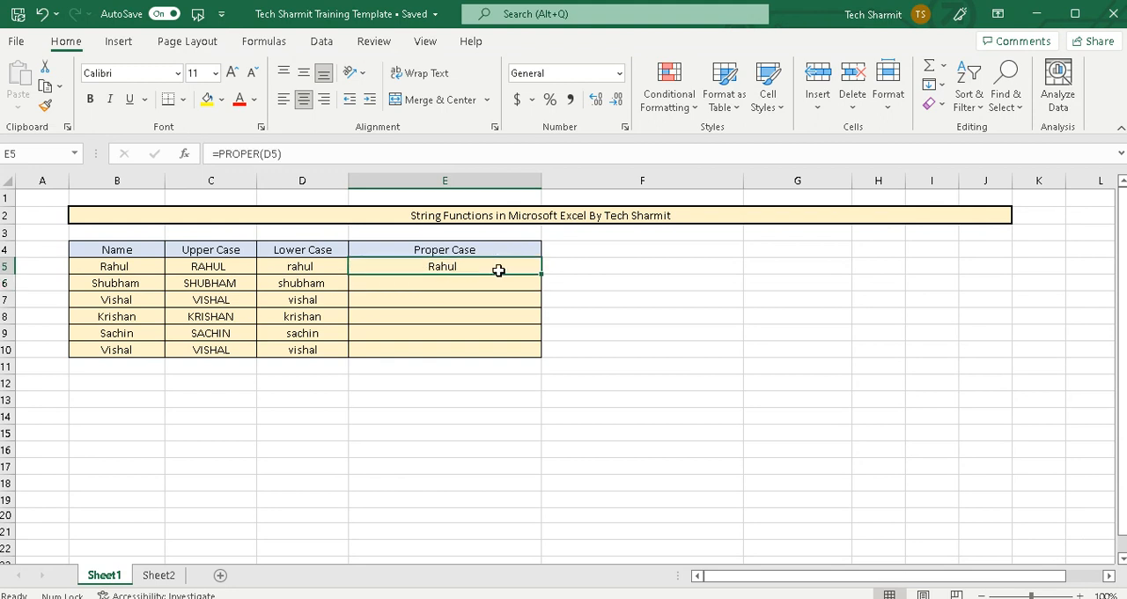
pyautogui.moveTo(540, 273); pyautogui.dragTo(539, 355)
pyautogui.click(464, 269)
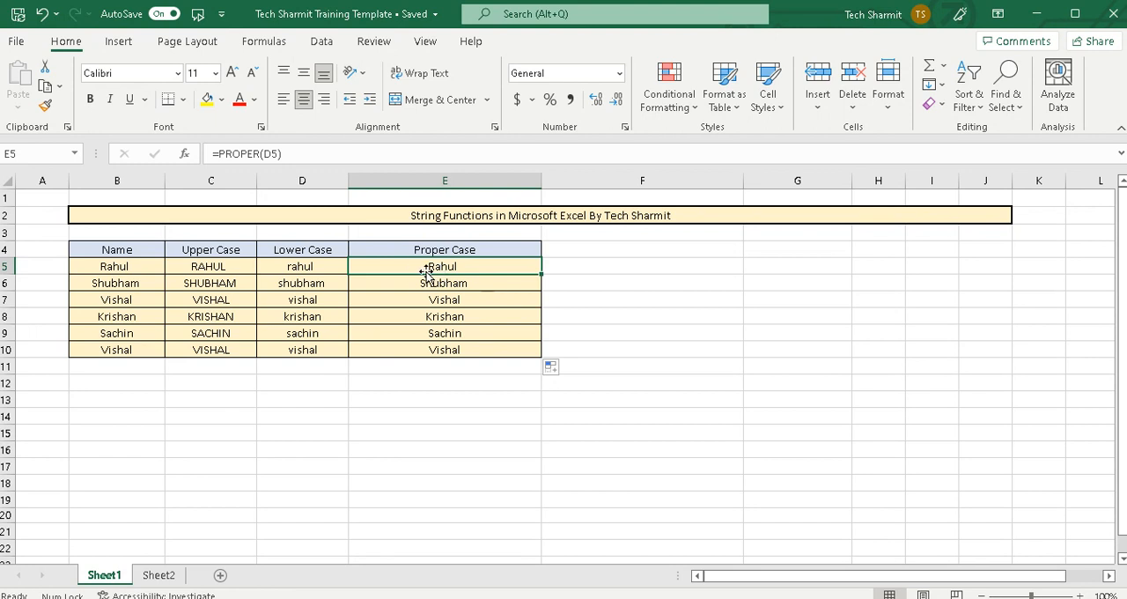
# Add a surname written entirely in lower case after the first name in cell B5
pyautogui.click(342, 267)
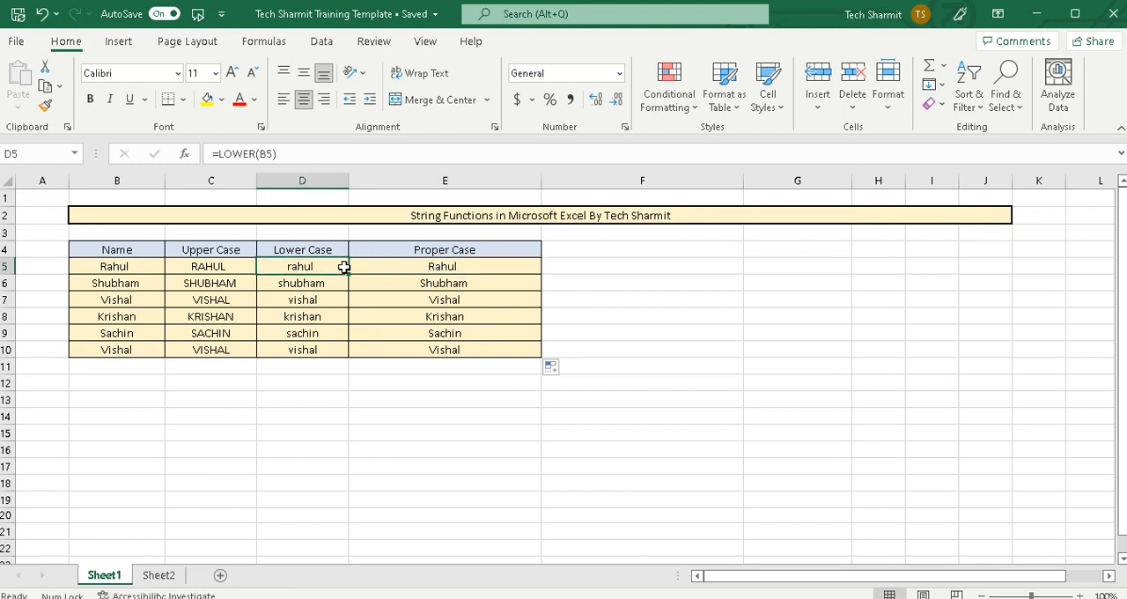
pyautogui.doubleClick(331, 266)
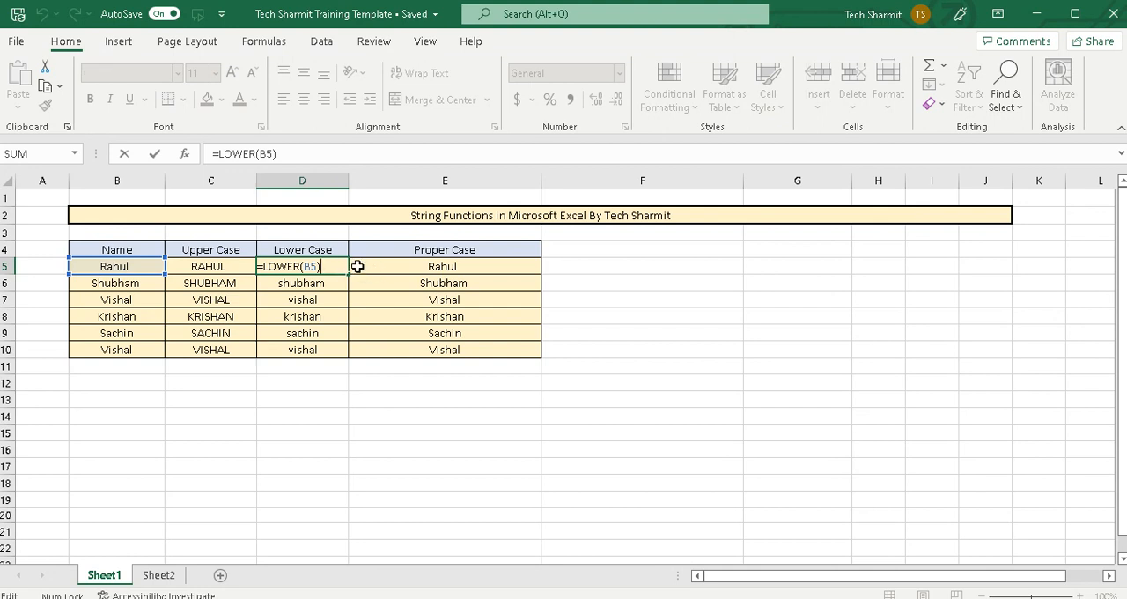
pyautogui.click(148, 265)
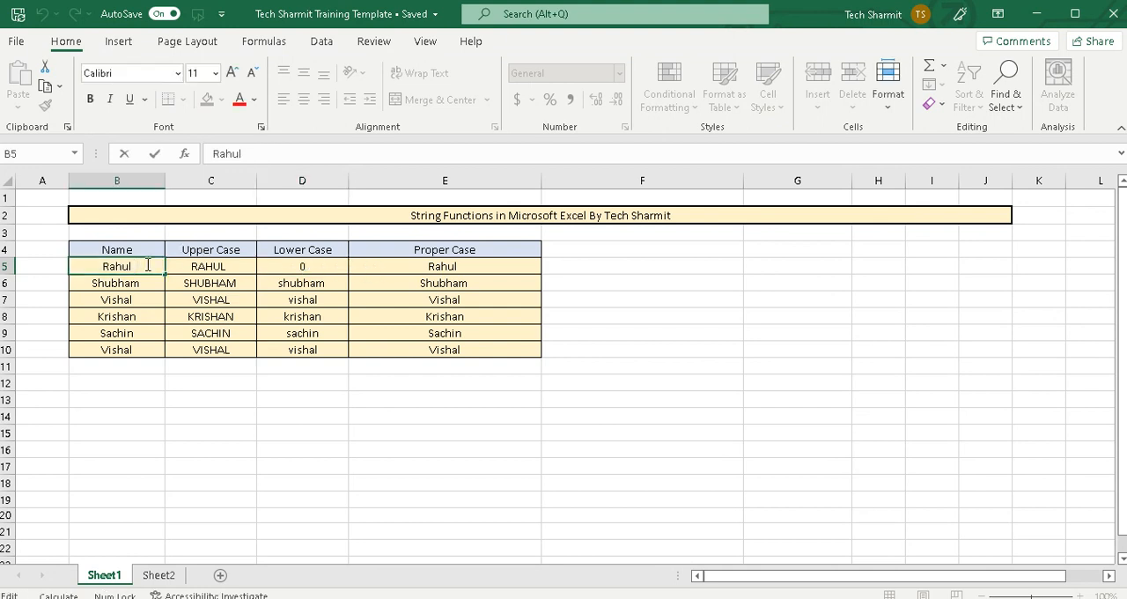
pyautogui.write('Sharma')
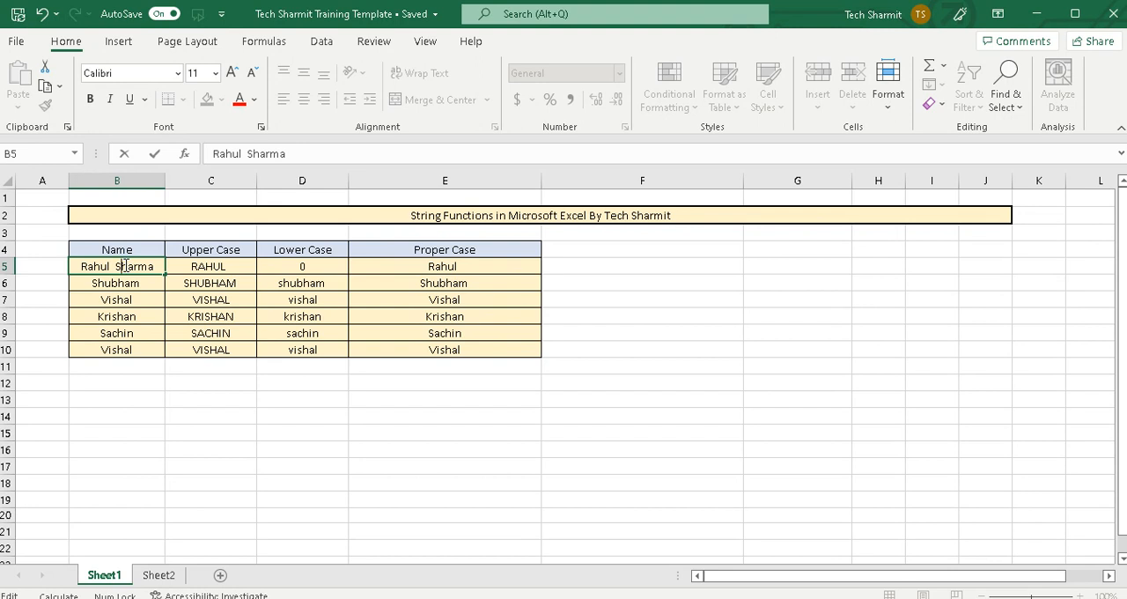
pyautogui.press('BackSpace')
pyautogui.write('s')
pyautogui.press('Return')
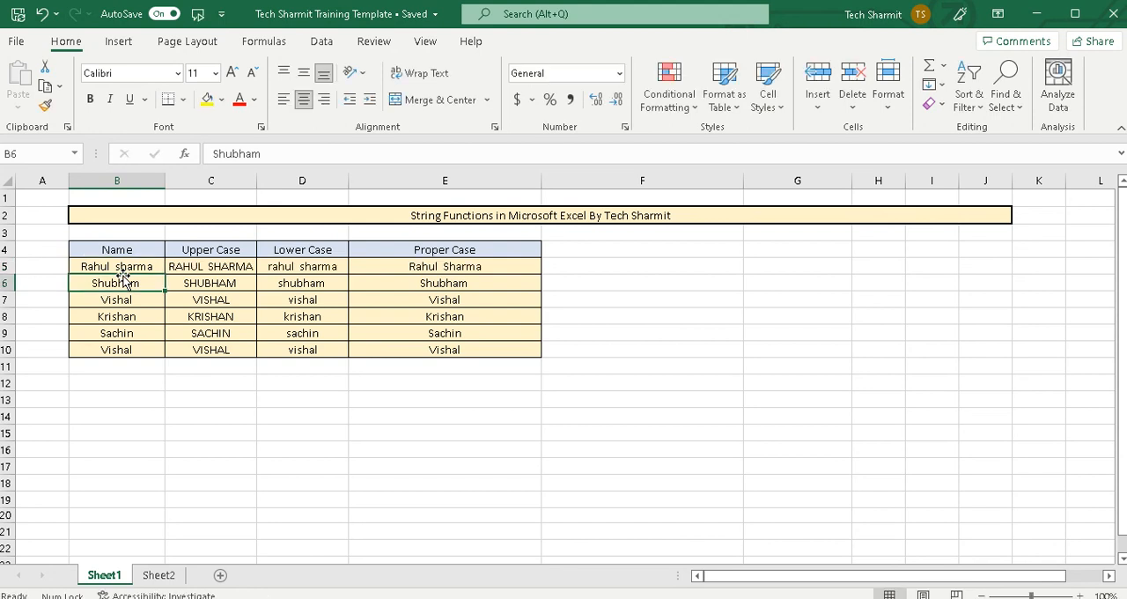
# Check the first row's lower-case and proper-case entries in D5 and E5, plus the proper-case entry in E7
pyautogui.click(308, 270)
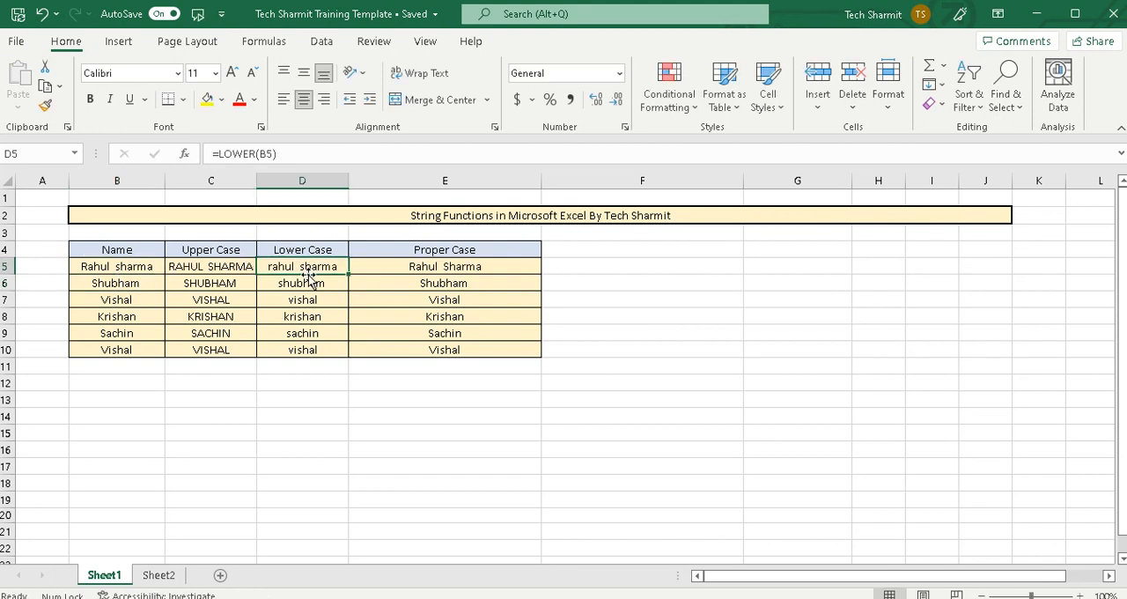
pyautogui.click(454, 270)
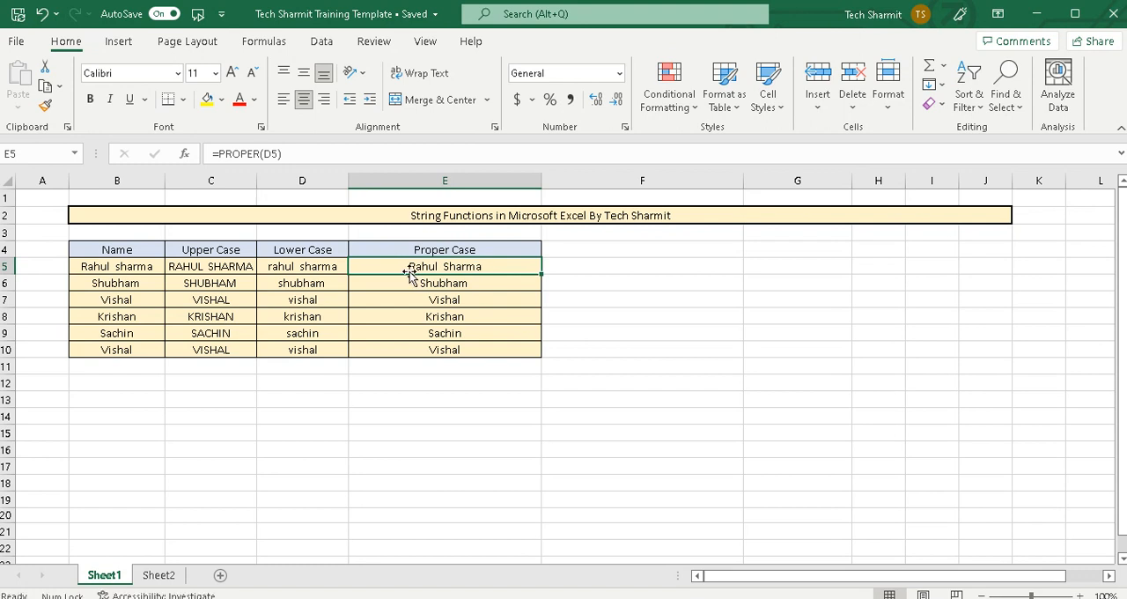
pyautogui.click(472, 302)
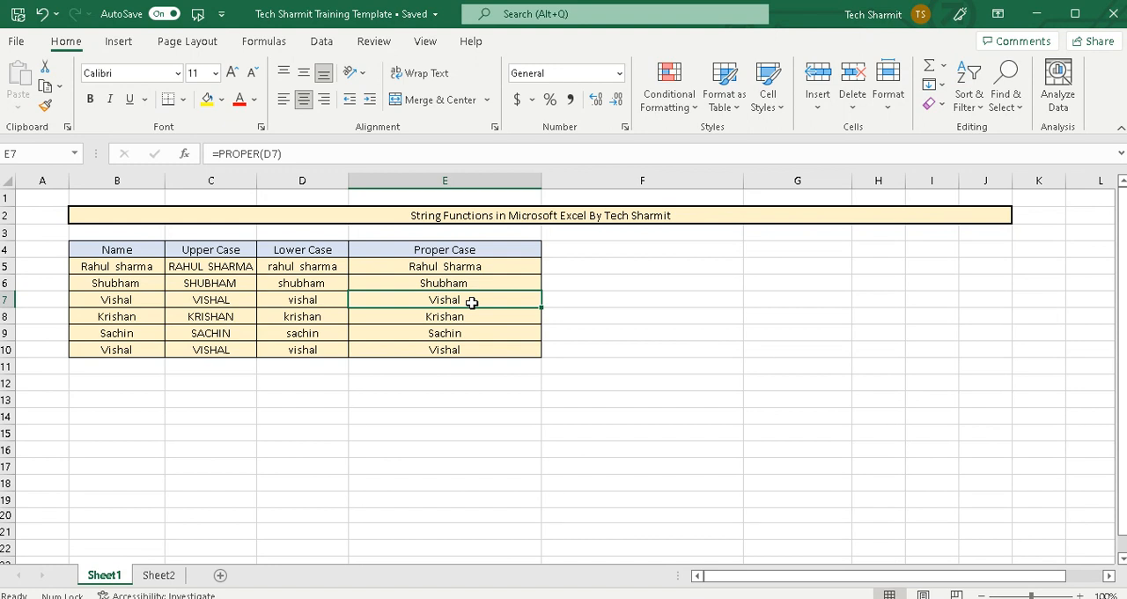
pyautogui.click(472, 303)
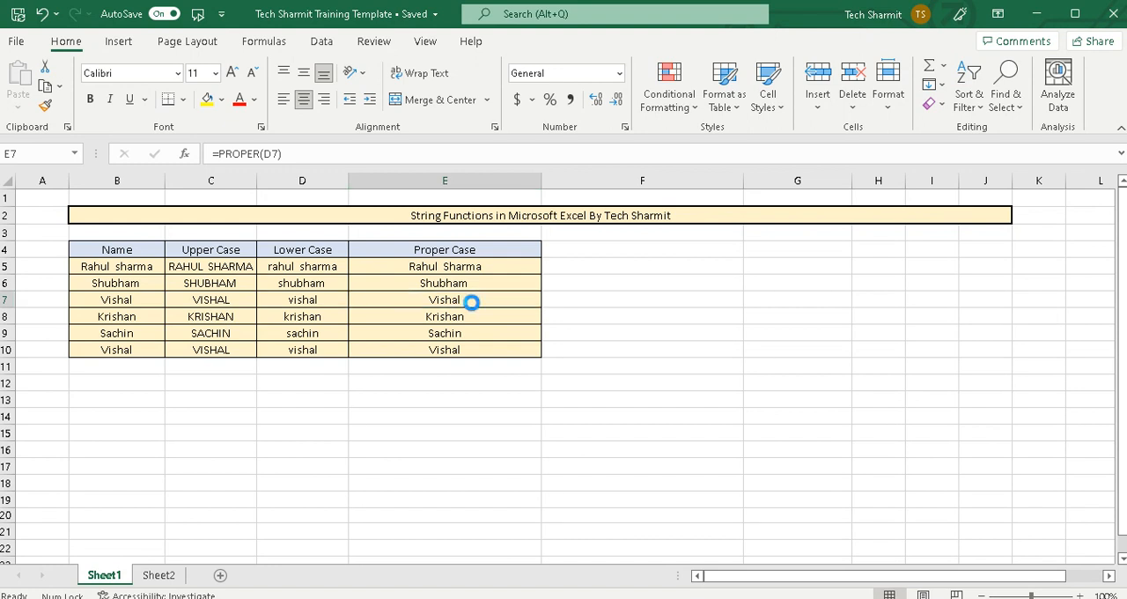
# Show the formulas in all cells to review the UPPER, LOWER and PROPER columns, and return to displaying values
pyautogui.hotkey('ctrl', '`')
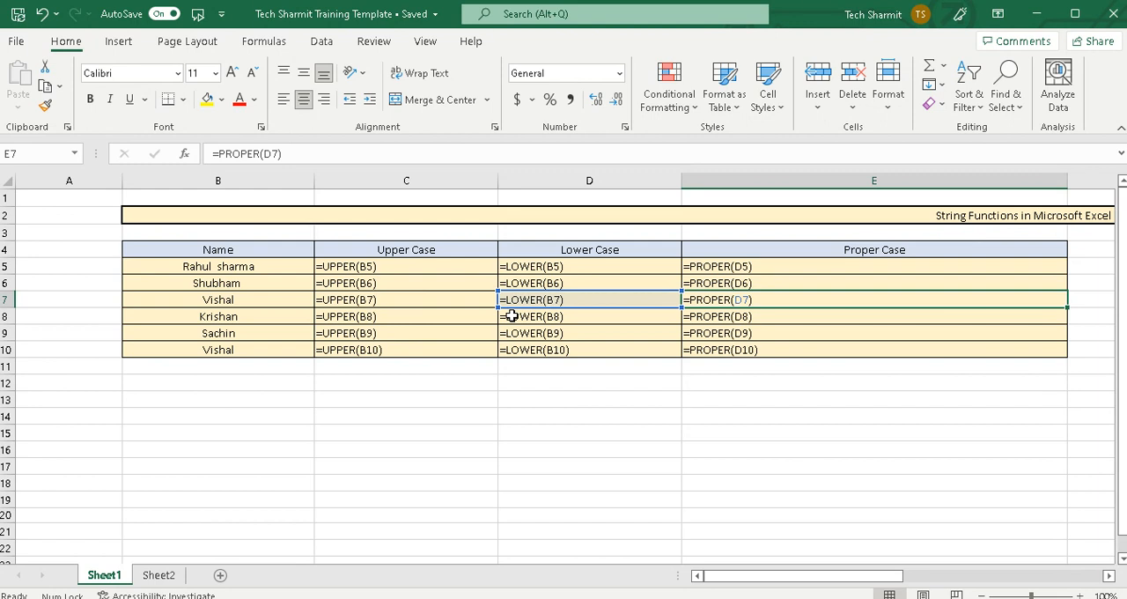
pyautogui.click(658, 401)
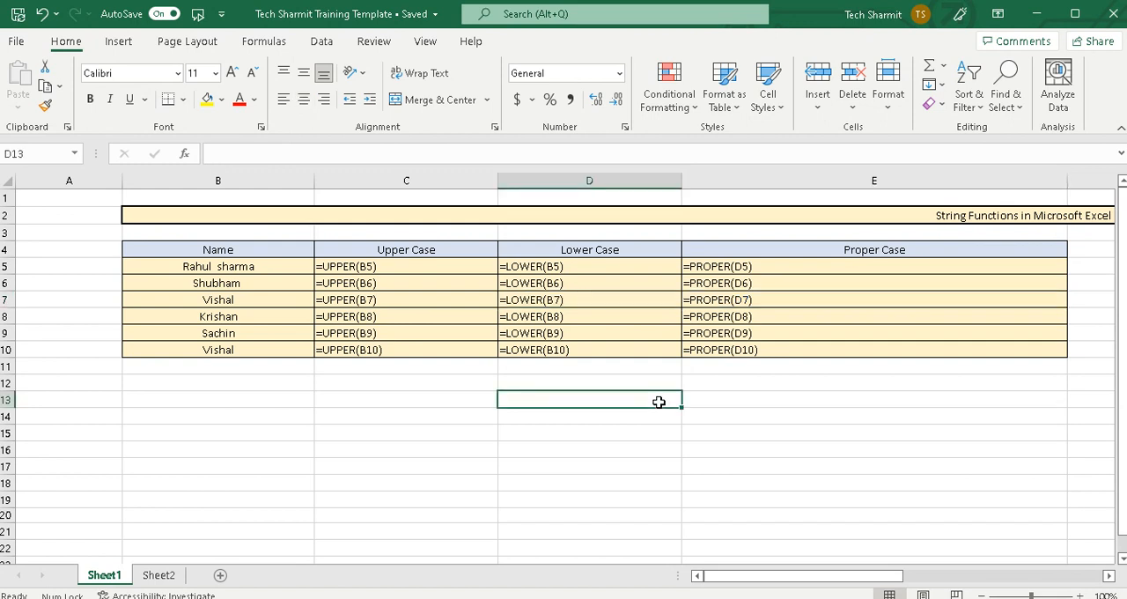
pyautogui.hotkey('ctrl', '`')
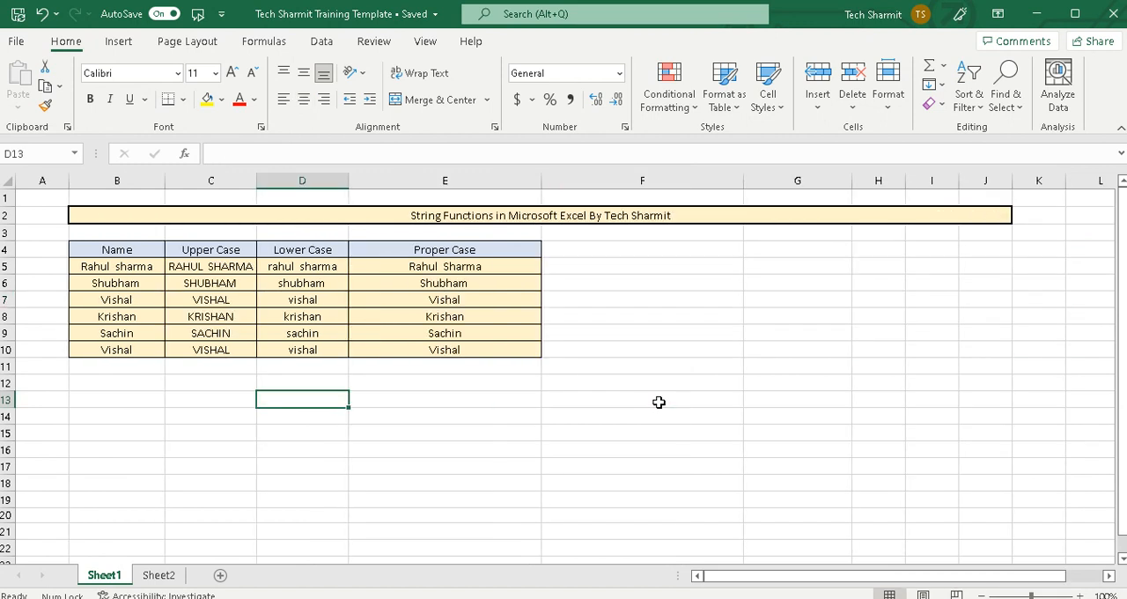
pyautogui.click(658, 401)
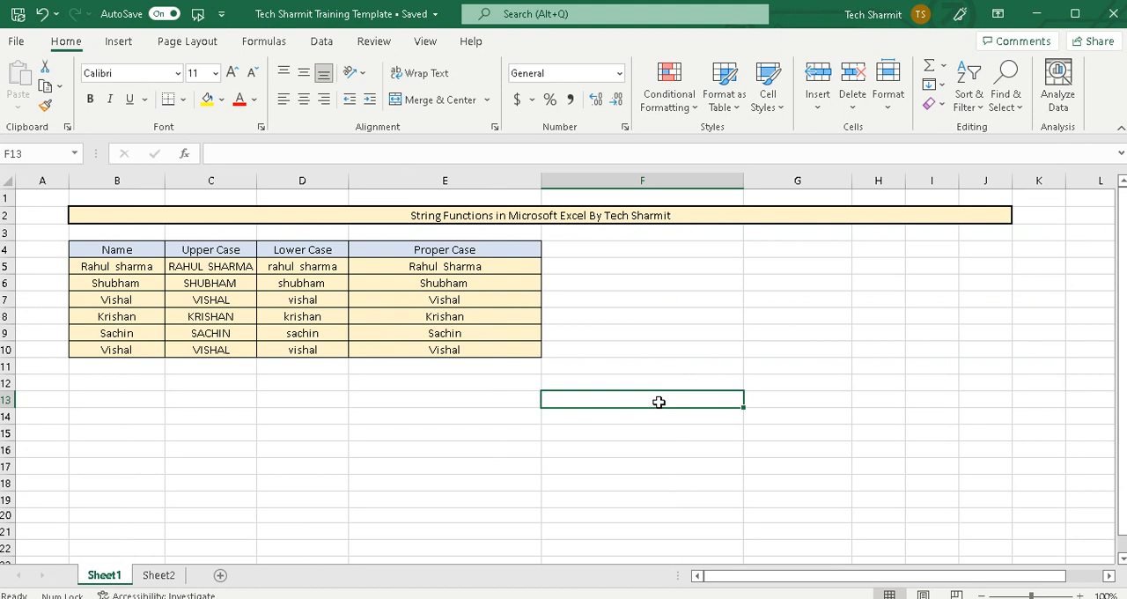